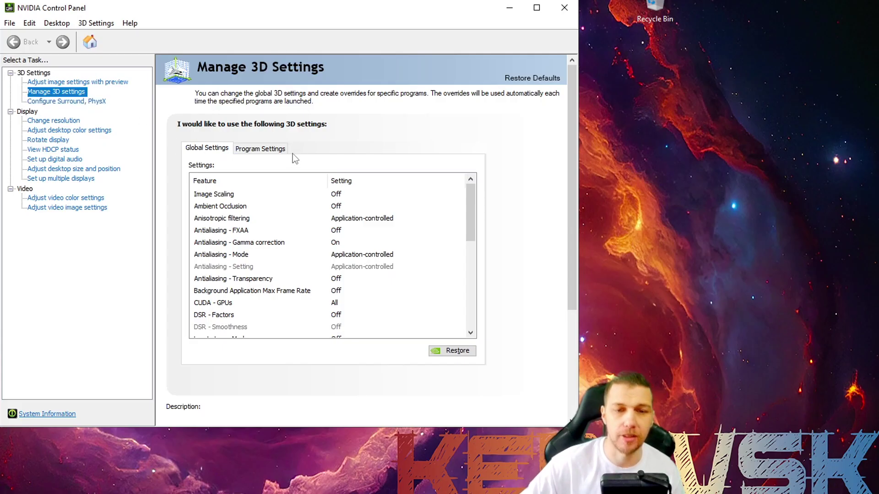
From the Program Settings tab, start adding a program and browse the disk for its executable.
left_click(269, 149)
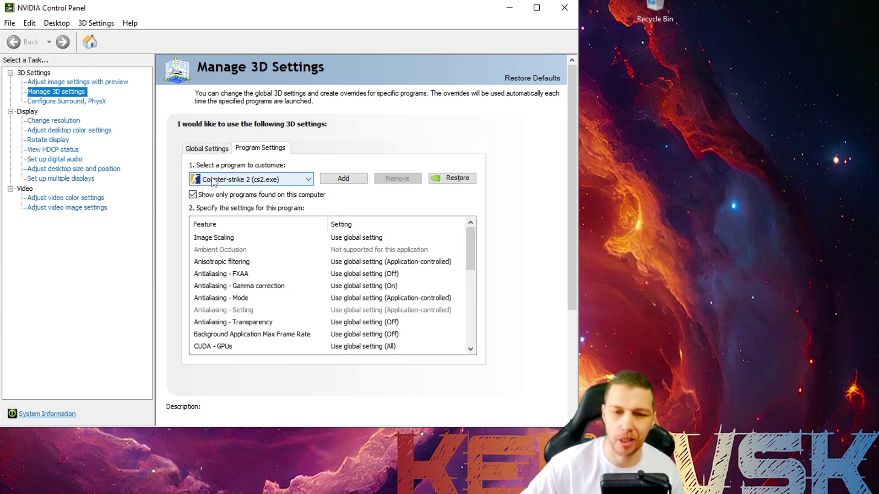
left_click(344, 179)
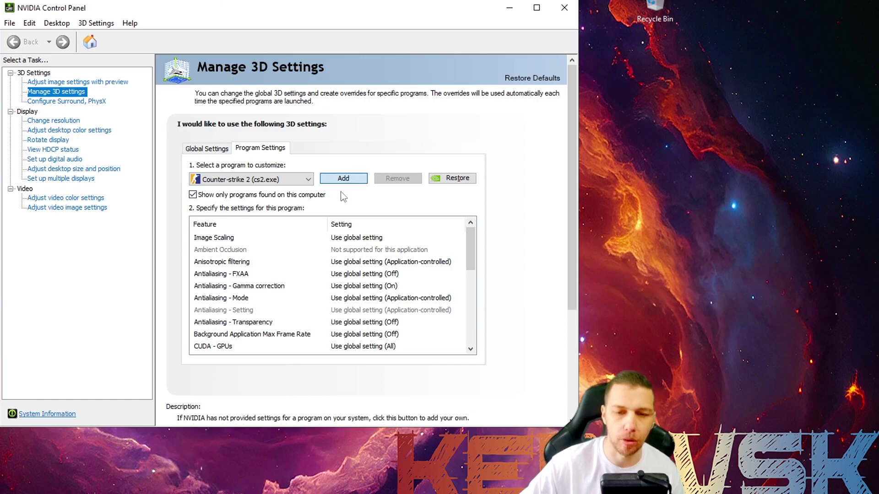
scroll(242, 138, "down", 10)
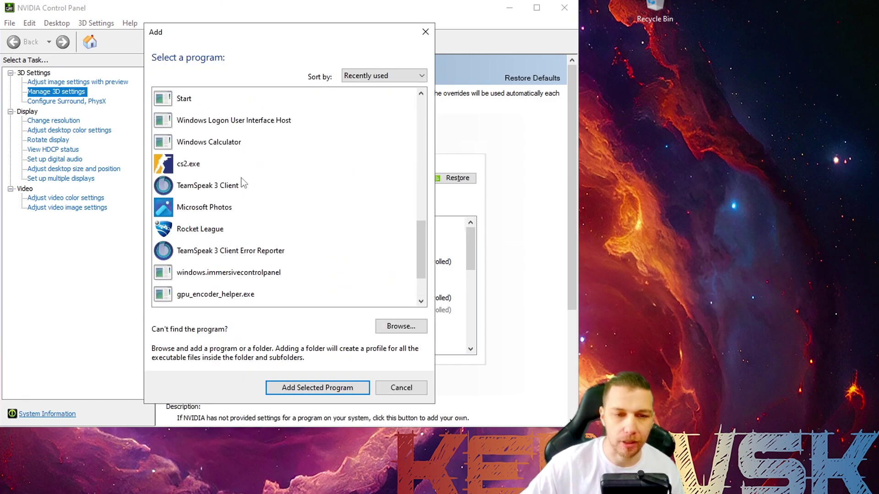
scroll(220, 181, "up", 4)
scroll(229, 138, "down", 5)
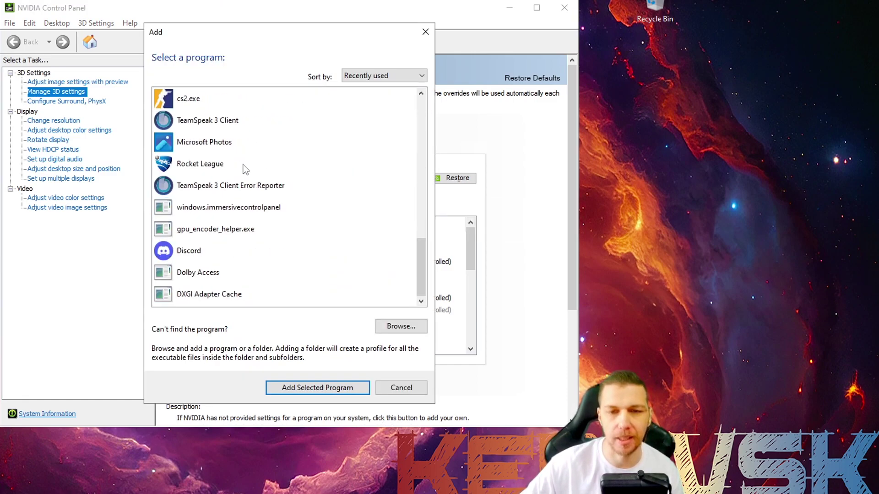
left_click(392, 326)
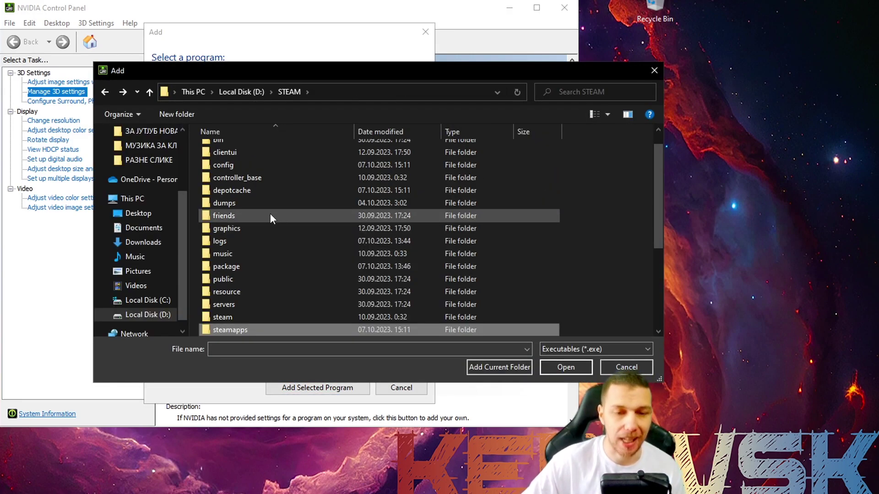
Navigate to steamapps\common\Counter-Strike Global Offensive\game\bin\win64 and pick cs2.exe.
scroll(268, 238, "down", 2)
double_click(245, 289)
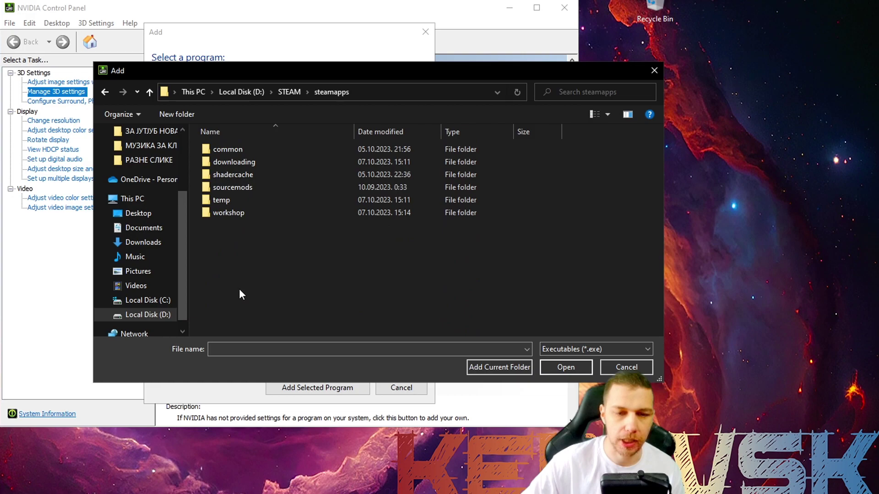
double_click(242, 153)
double_click(252, 149)
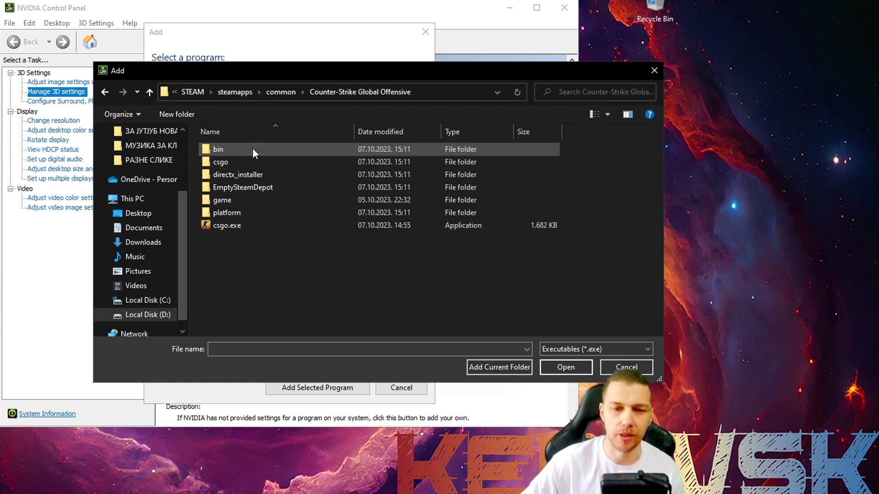
double_click(233, 200)
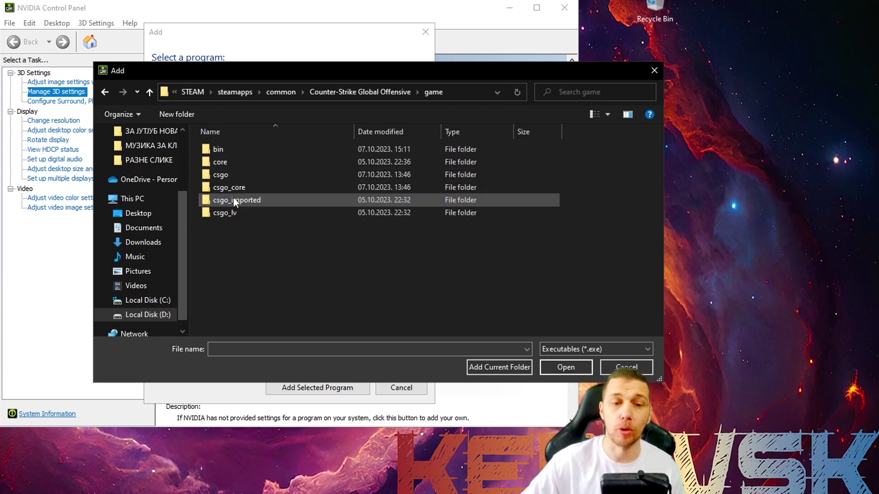
double_click(228, 151)
double_click(236, 152)
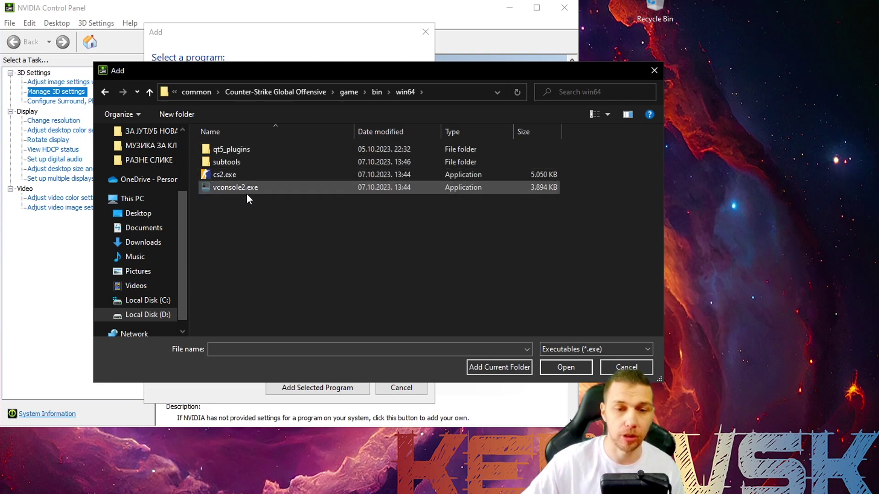
left_click(227, 174)
left_click(578, 369)
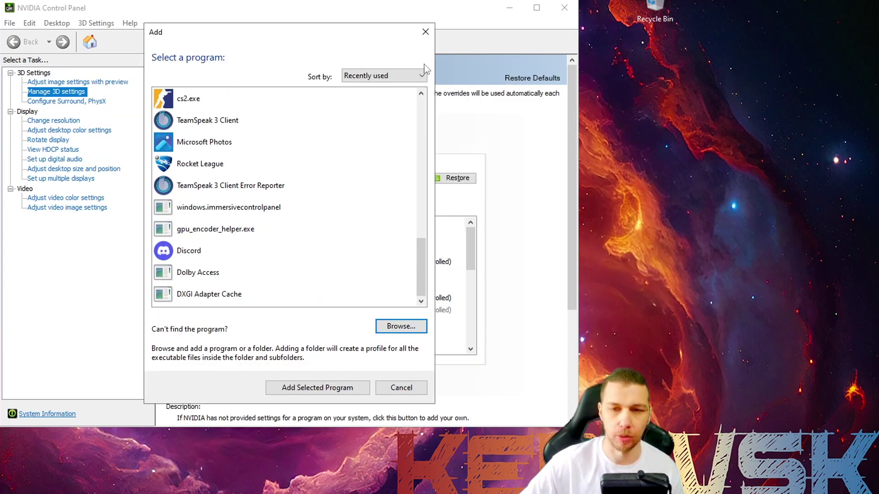
Add cs2.exe as a customized program and review its 3D settings list.
left_click(425, 31)
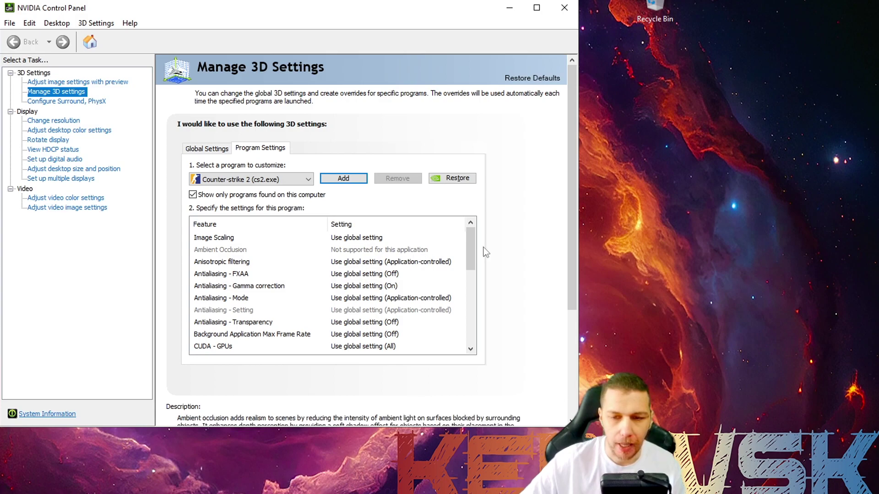
scroll(471, 246, "down", 1)
scroll(476, 246, "up", 1)
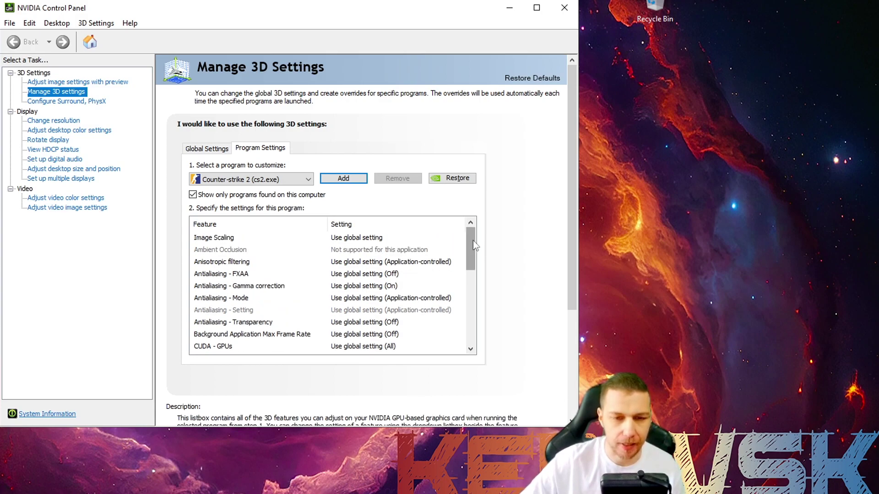
scroll(474, 241, "down", 2)
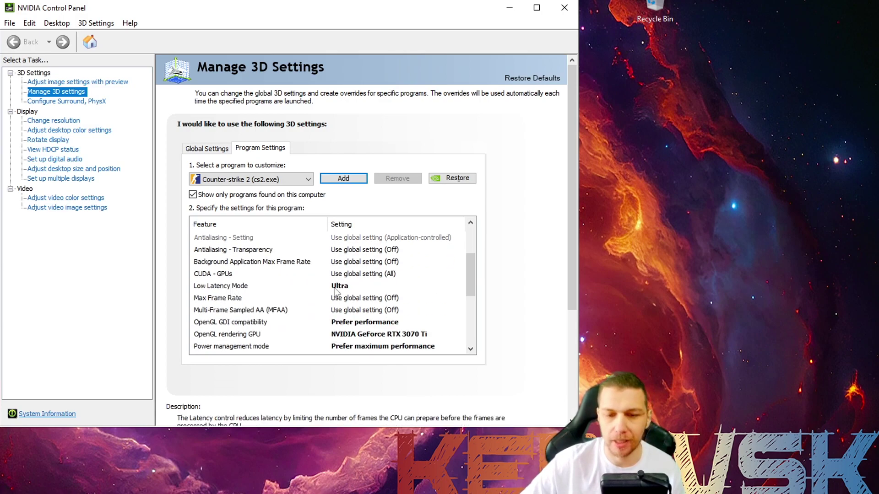
scroll(476, 300, "down", 2)
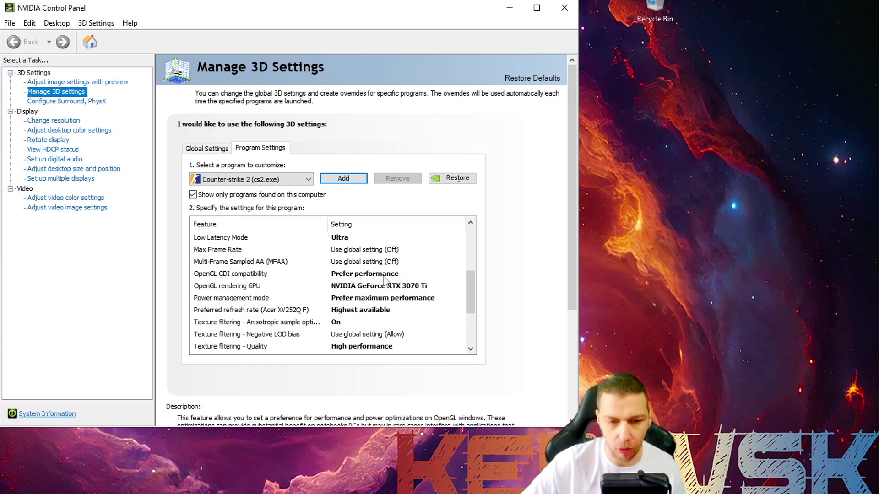
Move further down the cs2.exe settings and open the Vulkan/OpenGL present method setting.
scroll(475, 289, "down", 1)
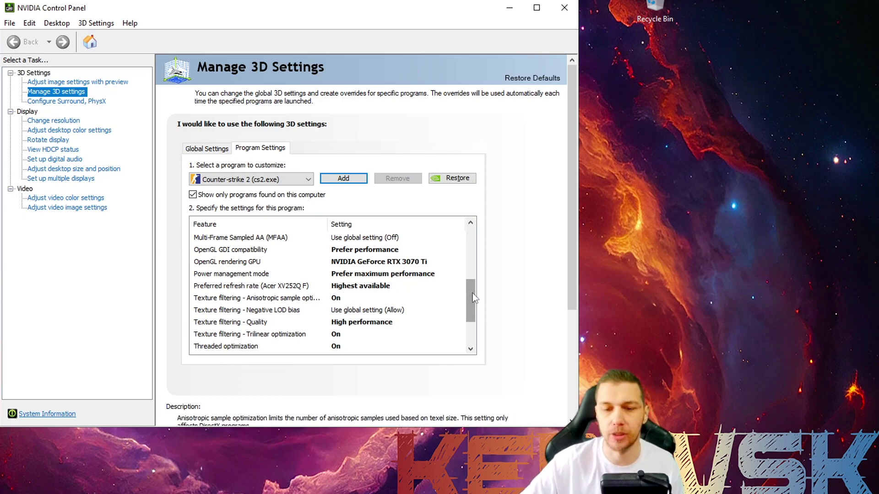
scroll(474, 298, "down", 1)
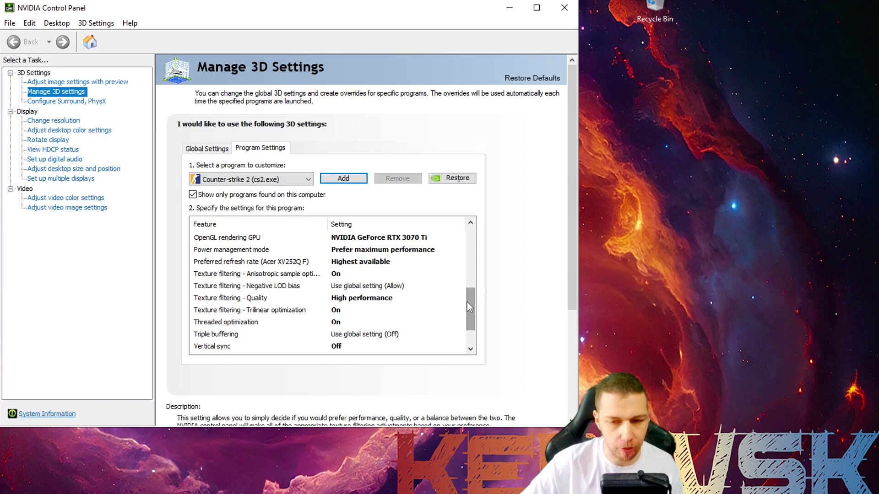
scroll(469, 303, "down", 1)
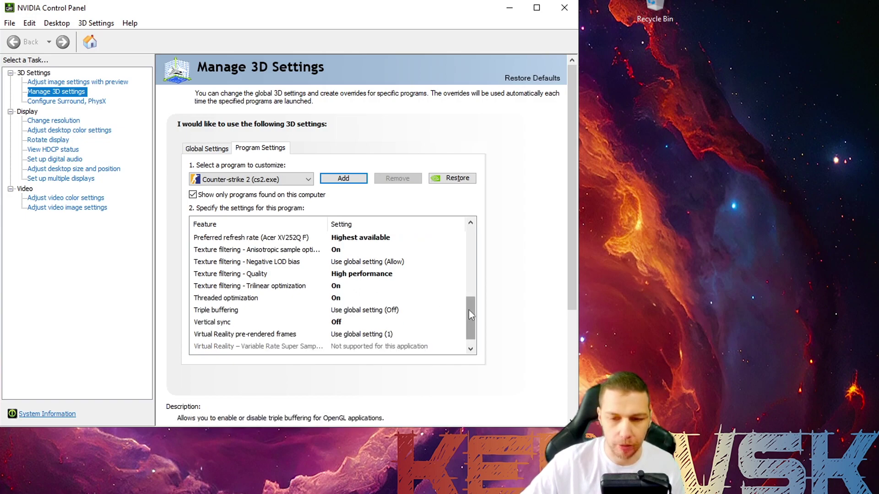
scroll(469, 310, "down", 1)
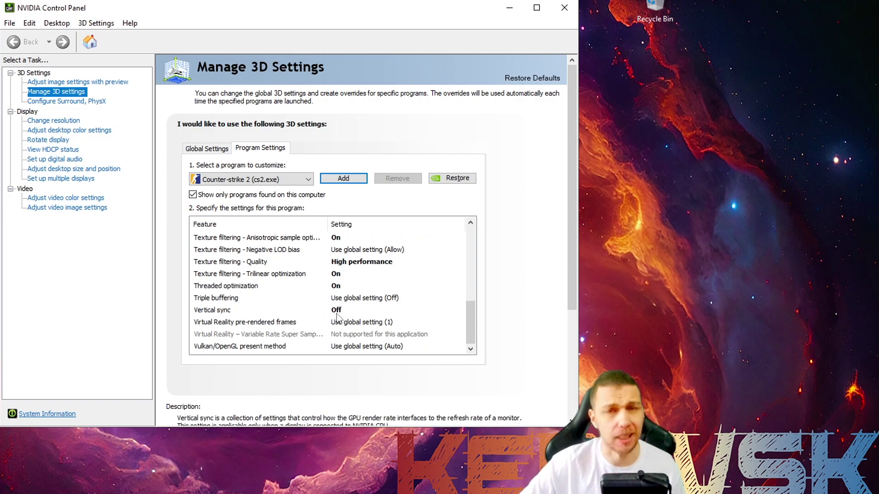
left_click(291, 349)
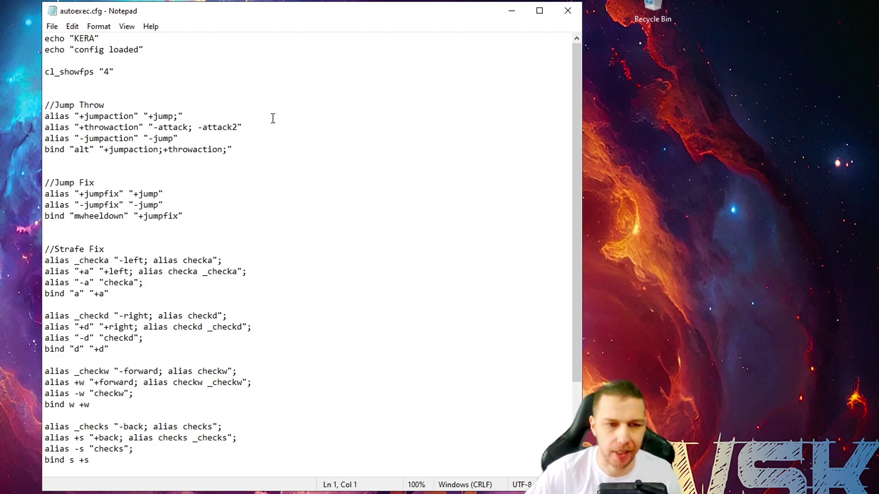
Go over the cl_showfps "4" line and the //Jump Throw alias block bound to alt.
key("Down")
key("End")
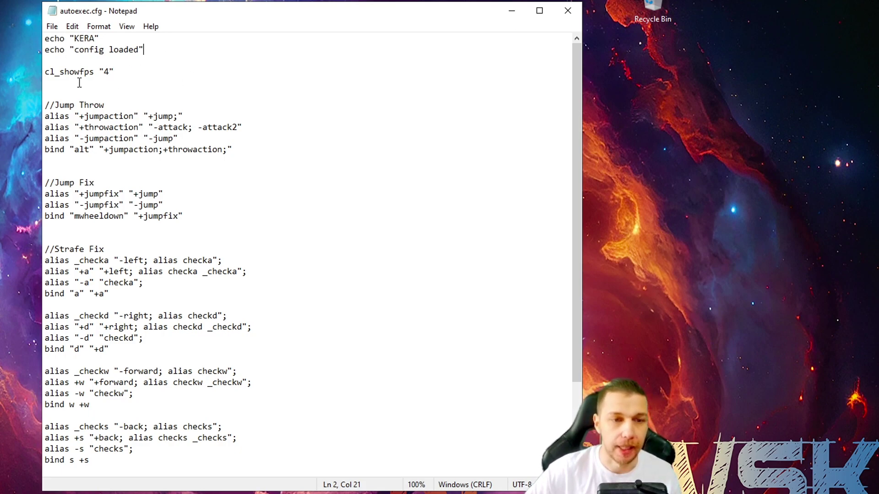
left_click_drag(49, 73, 128, 75)
left_click(140, 78)
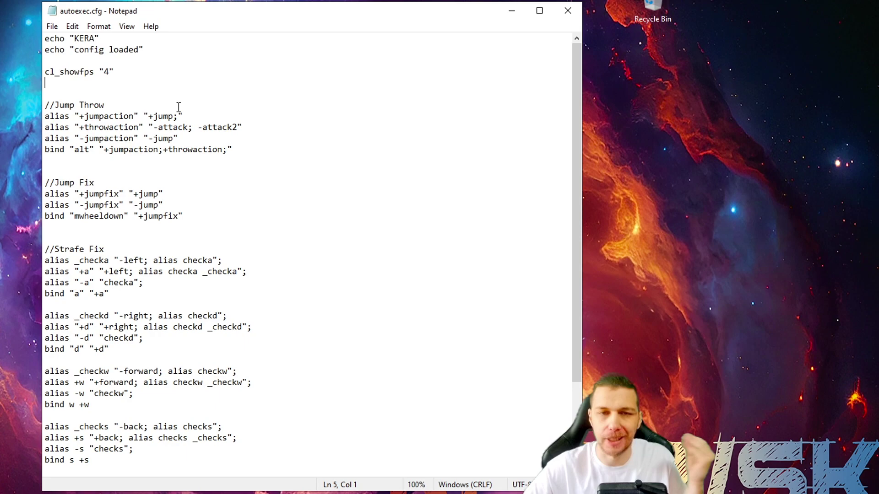
left_click_drag(48, 102, 203, 142)
left_click_drag(70, 154, 102, 158)
left_click(102, 158)
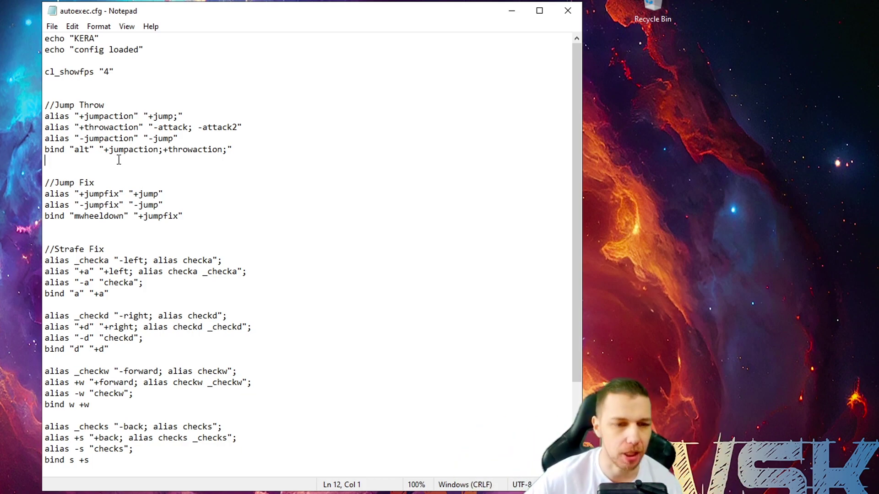
Go over the +jumpfix and -jumpfix aliases and the mwheeldown bind to +jumpfix.
scroll(136, 162, "down", 1)
left_click(85, 158, "shift")
left_click(209, 183)
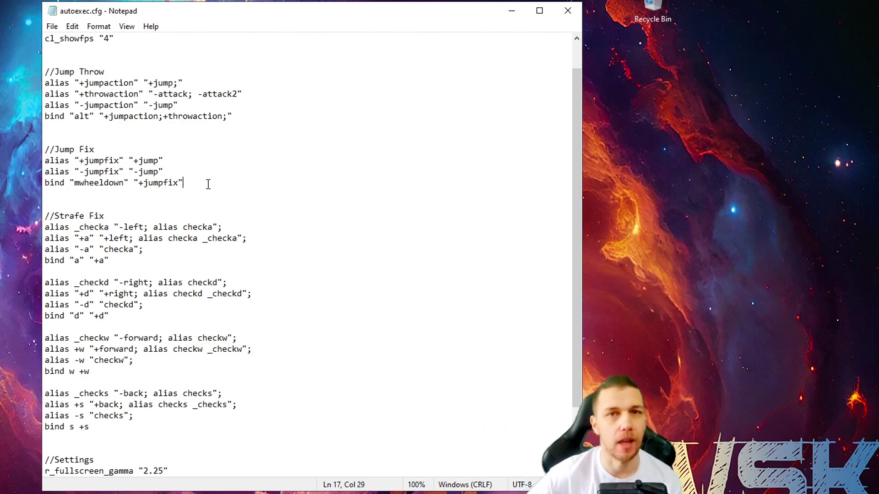
left_click_drag(55, 160, 99, 160)
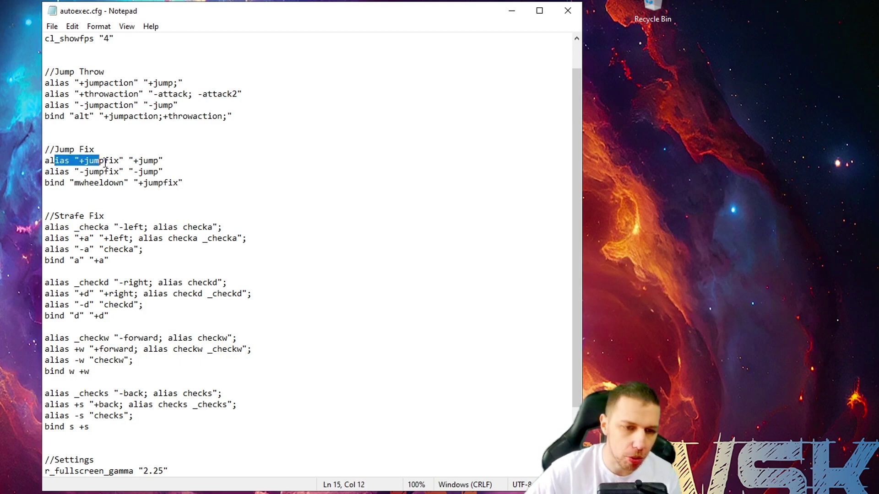
left_click(216, 171)
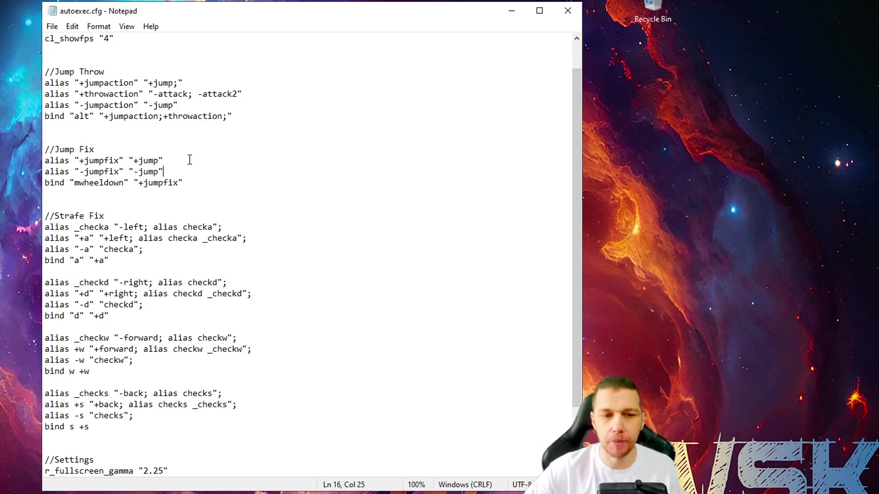
scroll(228, 161, "down", 1)
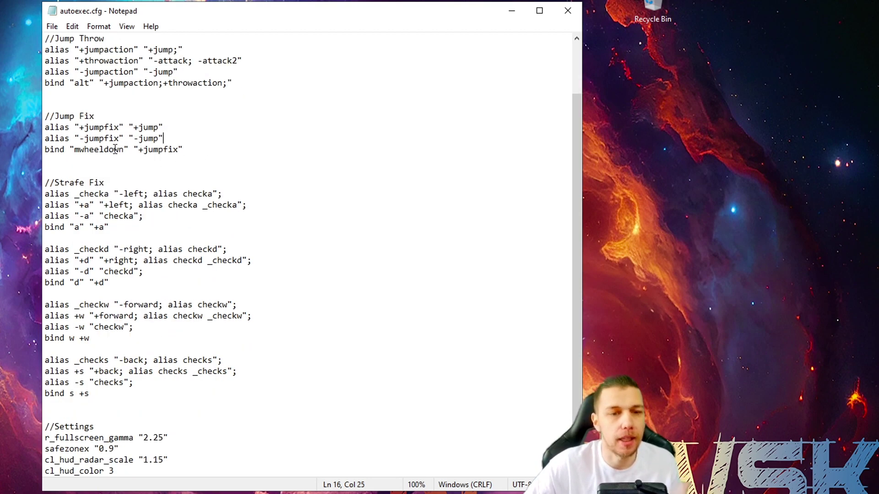
scroll(127, 160, "down", 1)
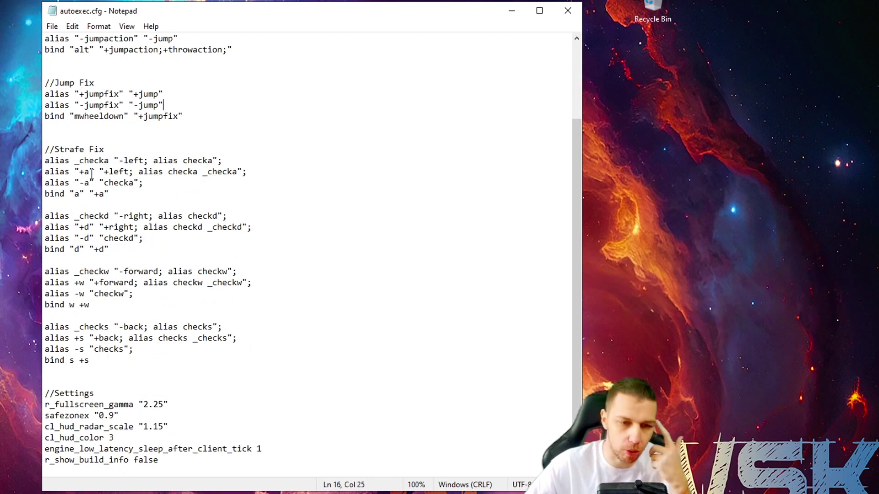
left_click_drag(65, 194, 94, 194)
scroll(151, 202, "down", 1)
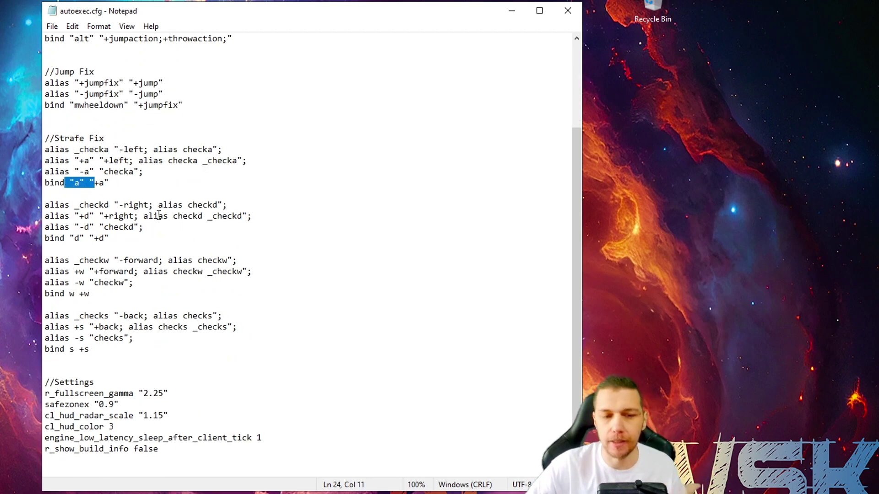
scroll(189, 196, "up", 1)
scroll(137, 189, "down", 1)
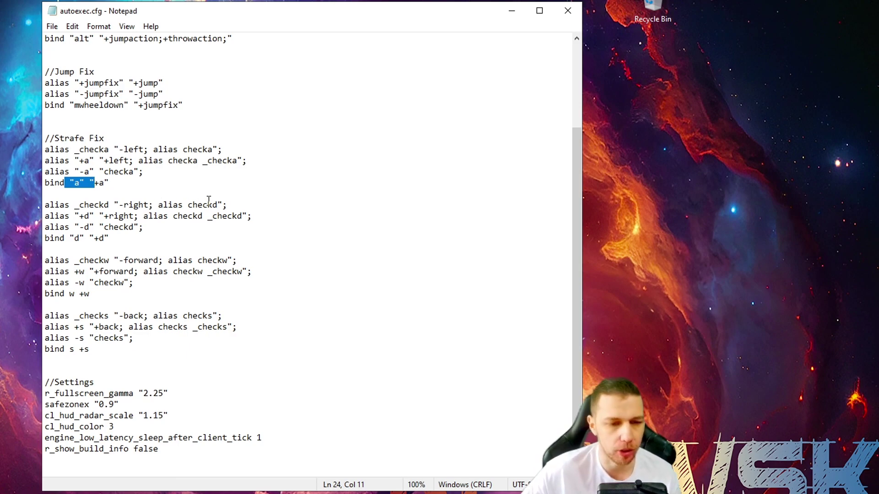
left_click(177, 354)
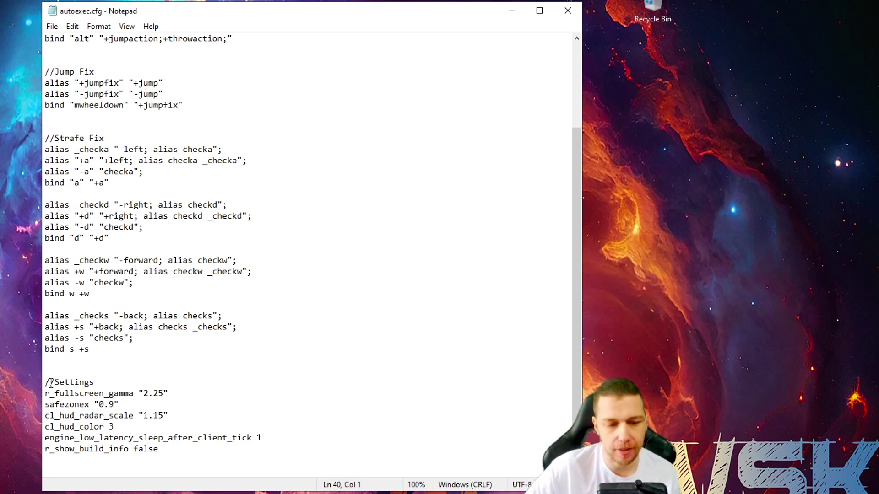
left_click(192, 395)
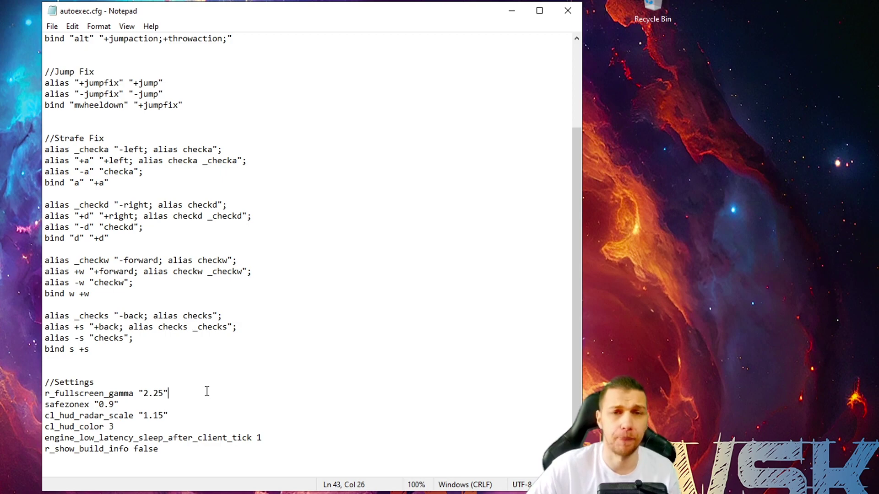
left_click(175, 404)
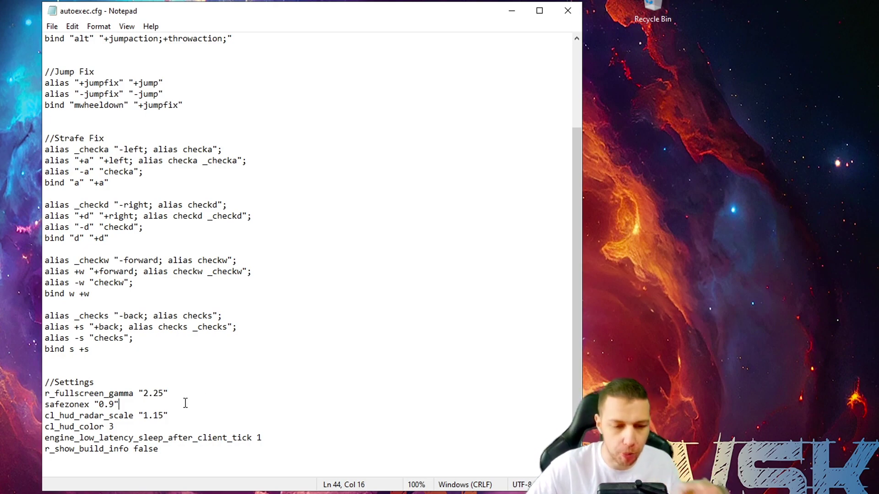
left_click_drag(54, 427, 131, 426)
left_click(187, 417)
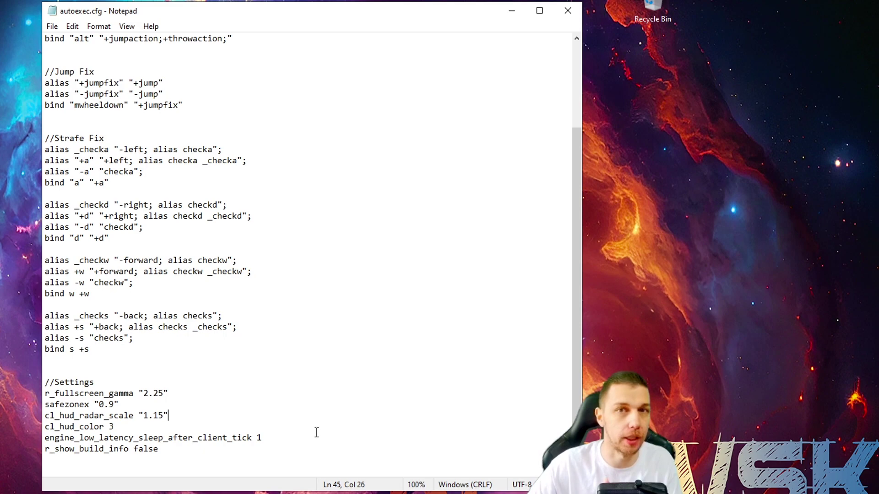
left_click(323, 461)
left_click_drag(50, 454, 203, 452)
left_click(226, 448)
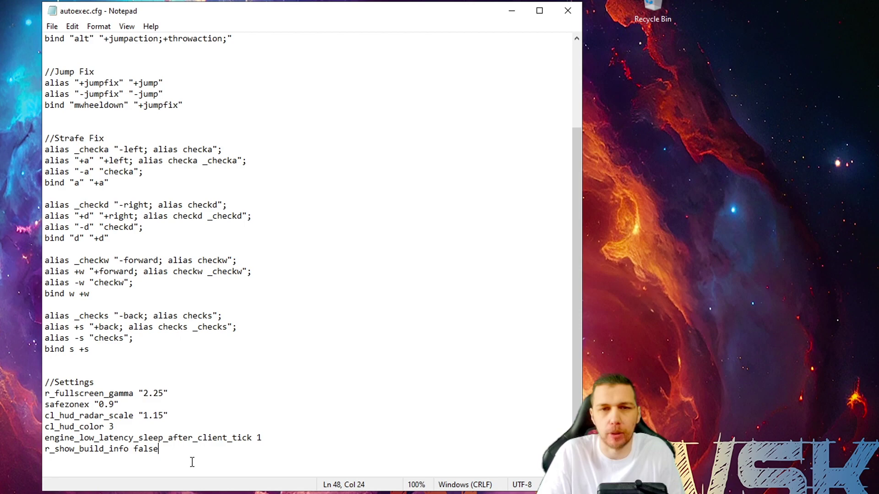
scroll(269, 320, "up", 2)
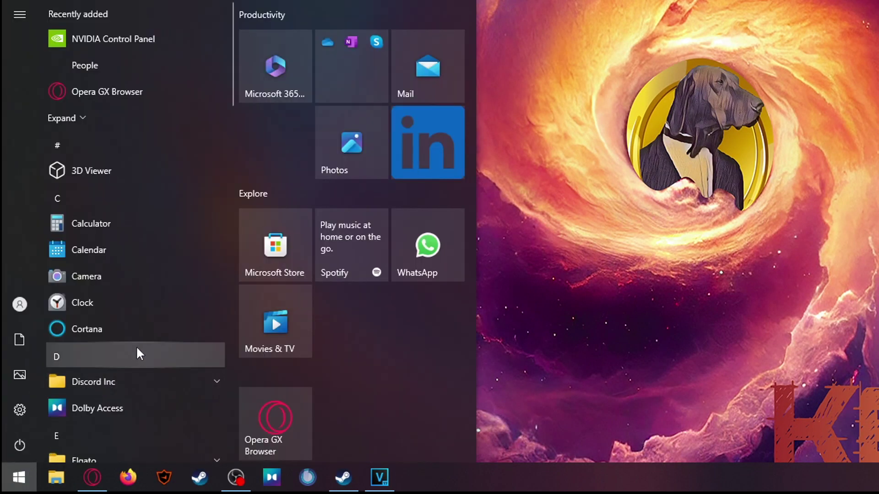
Search Start for 'powe' and run Windows PowerShell as Administrator.
type("powe")
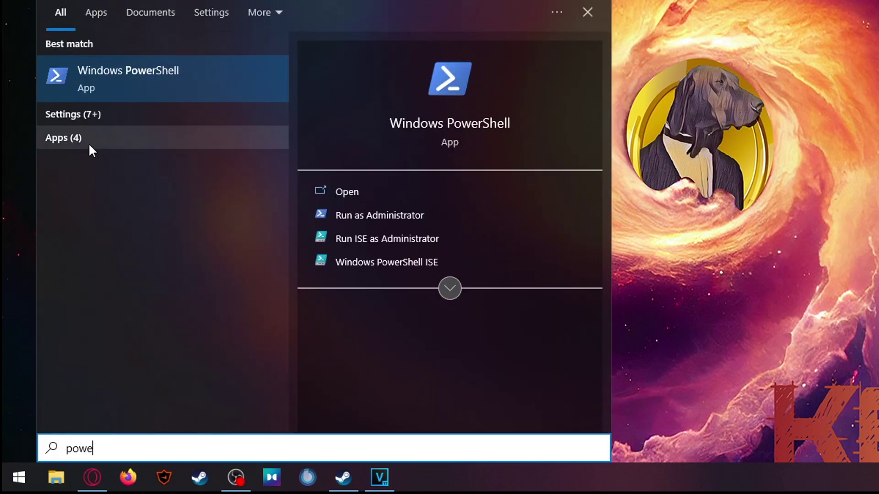
left_click(363, 216)
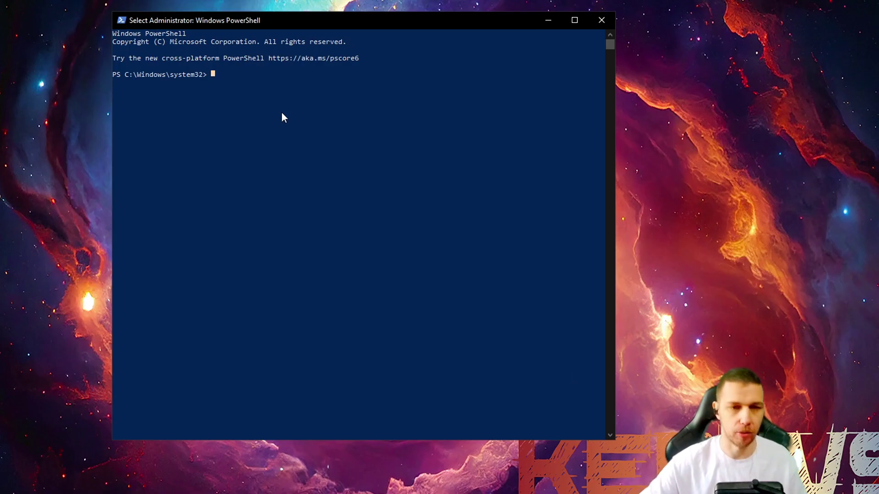
right_click(282, 113)
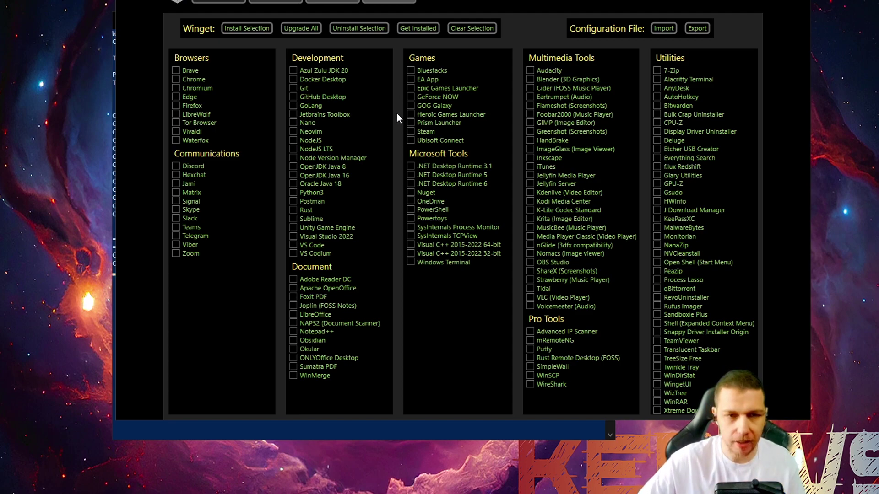
On the Tweaks page, tick the Desktop recommended tweaks plus Set Display for Performance.
left_click(238, 4)
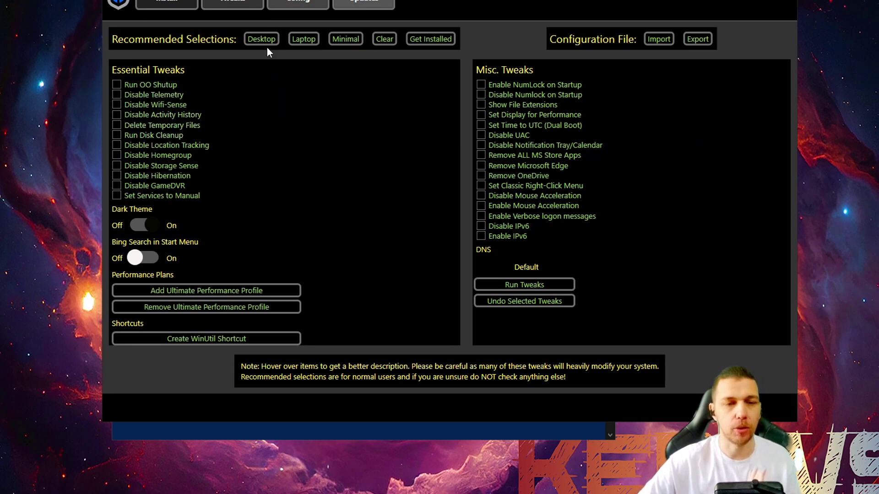
left_click(259, 40)
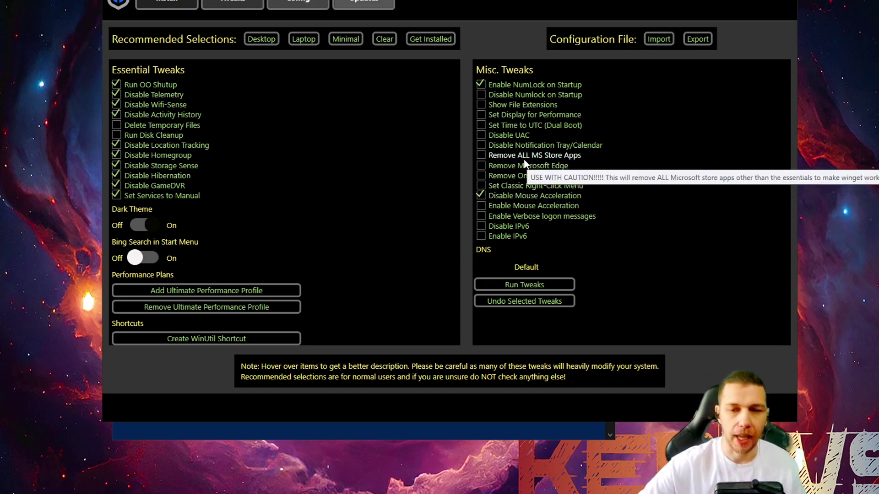
left_click(480, 115)
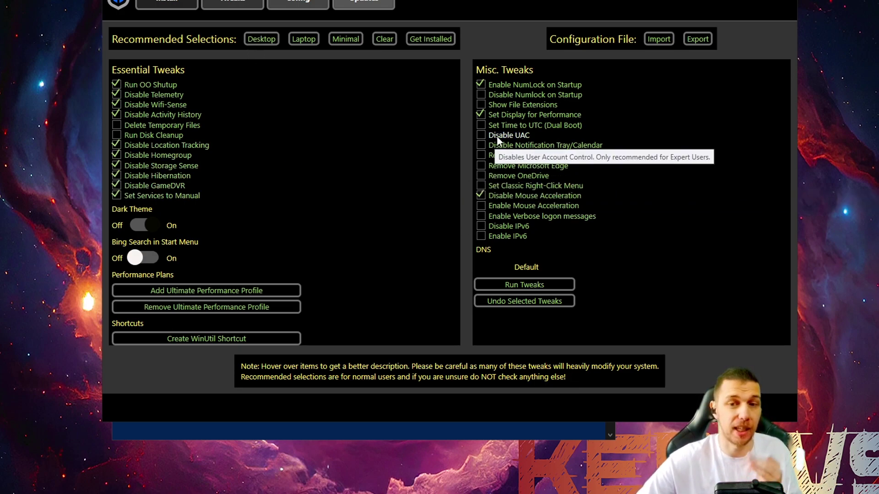
mouse_move(502, 115)
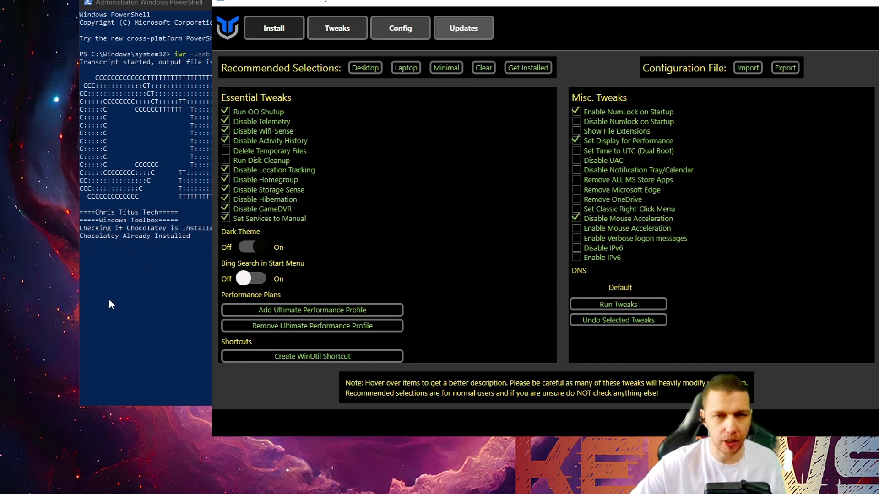
Show WinUtil's Updates page with its Default, Security and Disable ALL Updates options.
left_click(474, 28)
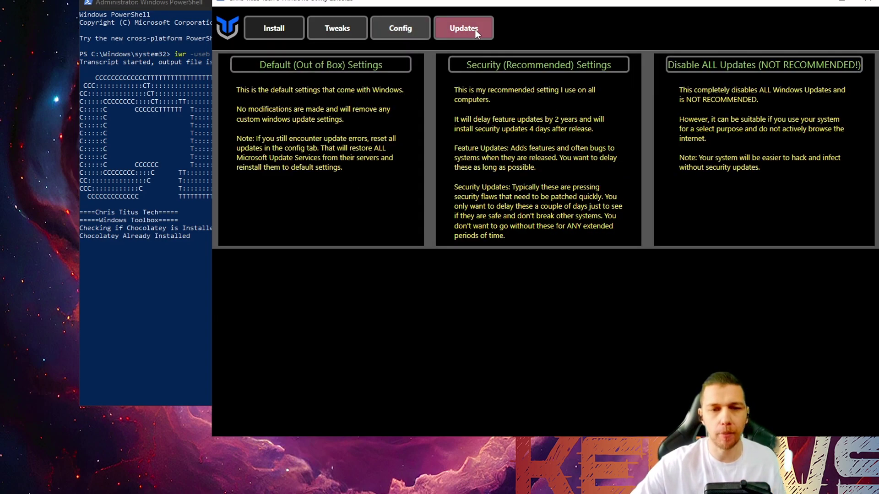